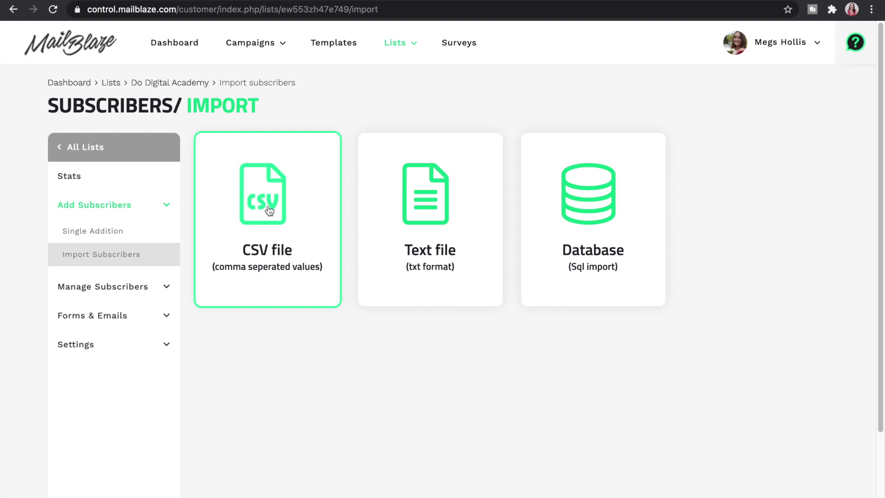
# Import the subscribers from TEACHABLEDBFORIMPORT.csv into the Do Digital Academy list.
pyautogui.click(270, 211)
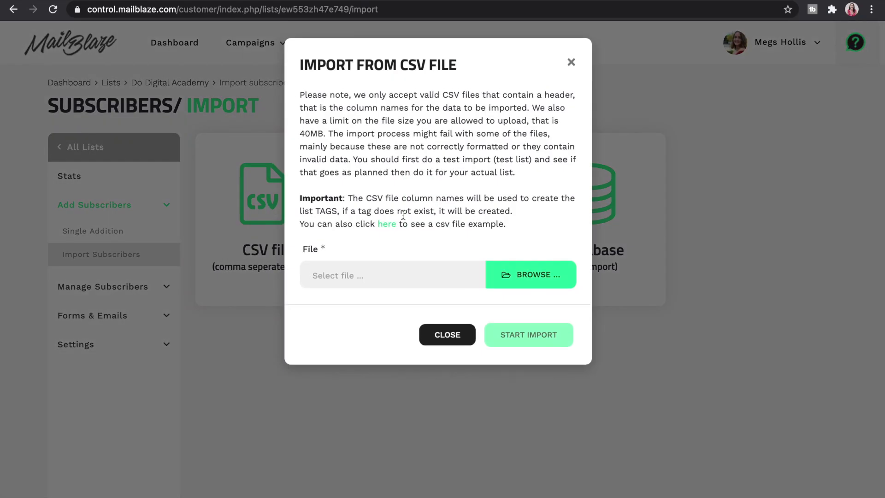
pyautogui.click(542, 277)
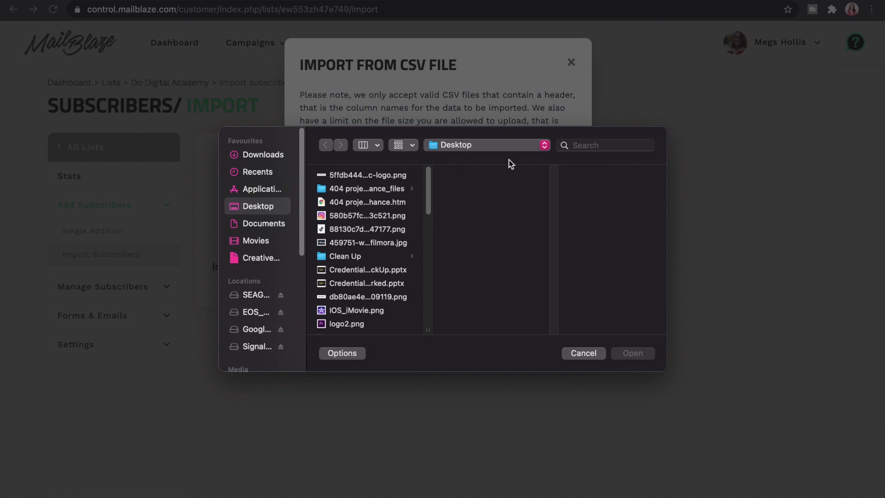
pyautogui.click(594, 146)
pyautogui.write('teachable')
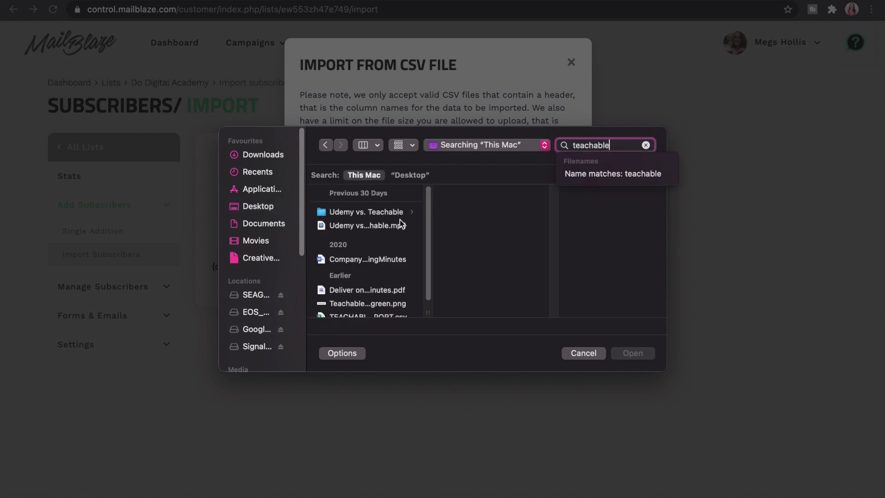
pyautogui.scroll(-1, 397, 229)
pyautogui.click(399, 305)
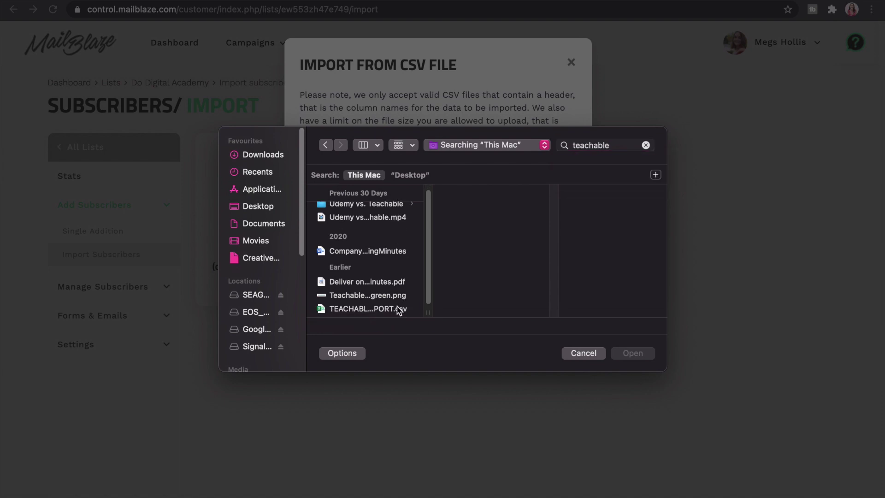
pyautogui.click(630, 353)
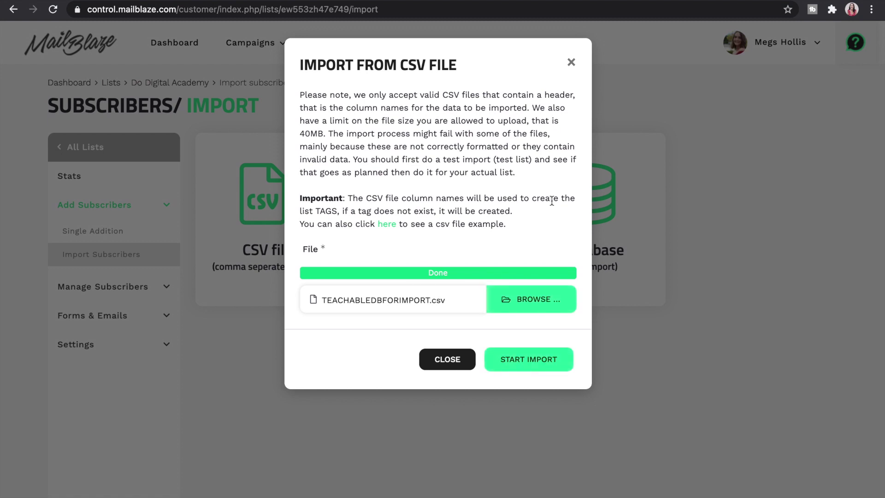
pyautogui.click(531, 360)
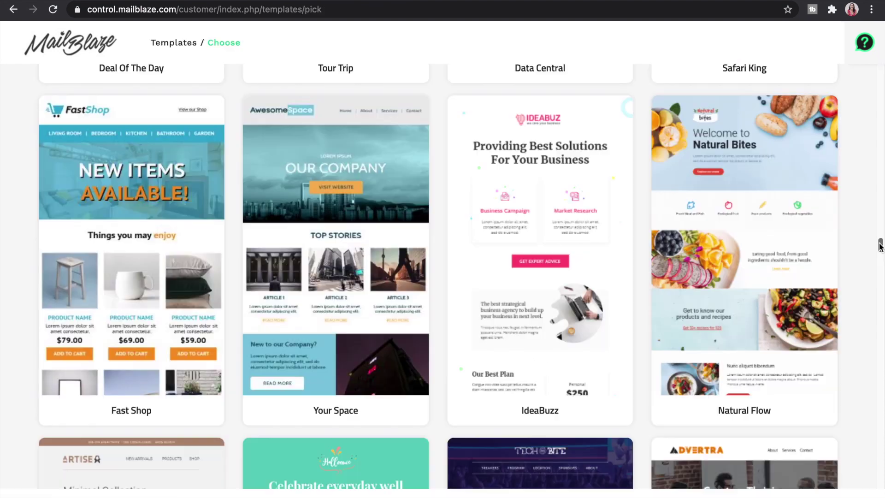
# Start from the IdeaBuzz template and replace its first paragraph with 'Hi there'.
pyautogui.moveTo(878, 246); pyautogui.dragTo(879, 219)
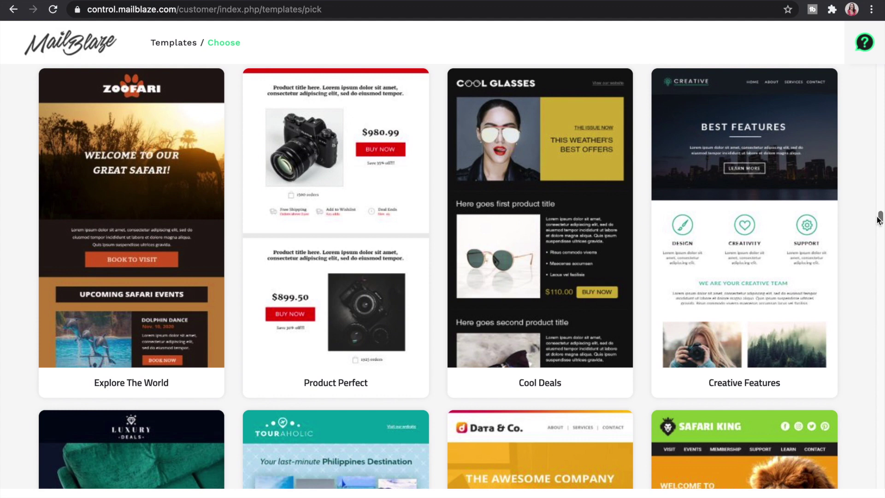
pyautogui.moveTo(878, 219); pyautogui.dragTo(881, 247)
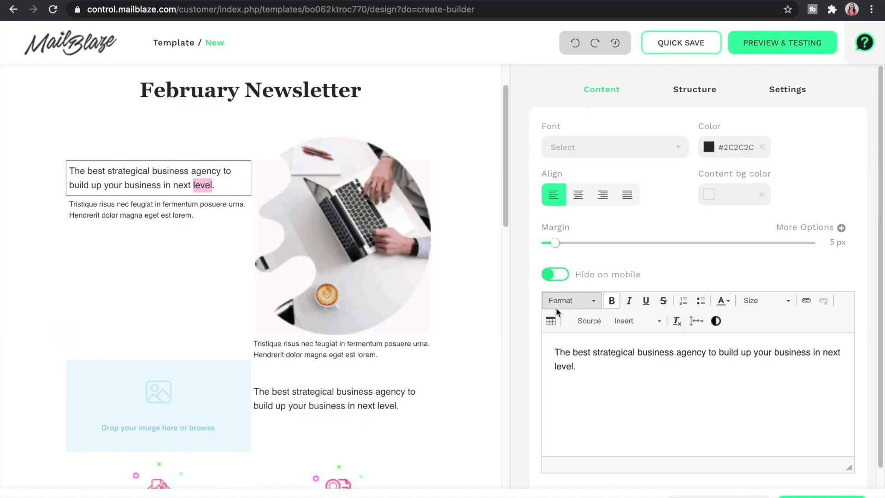
pyautogui.tripleClick(564, 352)
pyautogui.write('Hi there')
pyautogui.click(636, 321)
# Add an exclamation mark so the greeting reads 'Hi there!'.
pyautogui.scroll(-5, 650, 350)
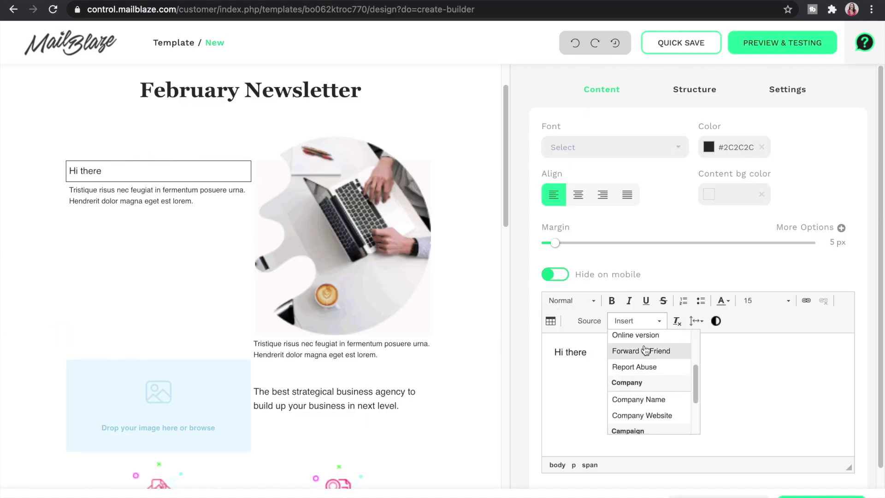
pyautogui.click(588, 359)
pyautogui.write('!')
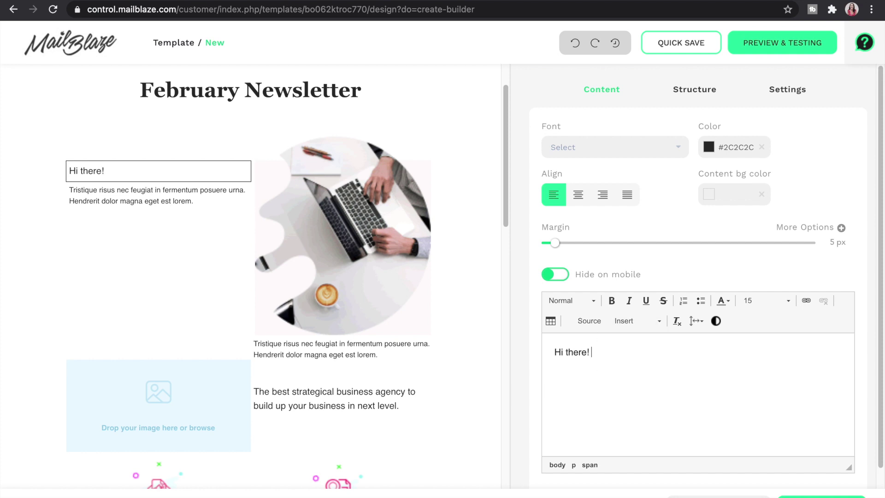
# Replace the paragraph below with the intro 'I hope the year is off to a good start...'.
pyautogui.click(156, 202)
pyautogui.tripleClick(564, 351)
pyautogui.write('I hope')
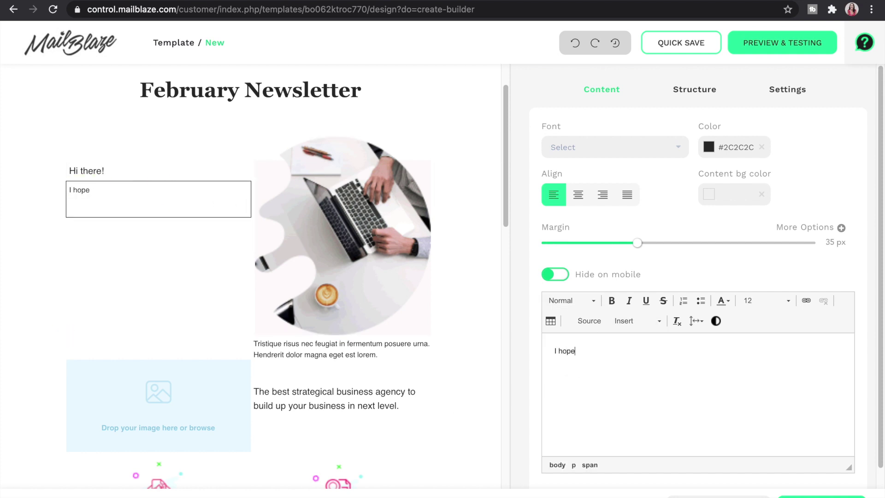
pyautogui.write(' the year is off to a good start, and the excitement of a blank page has not yet worn off! ')
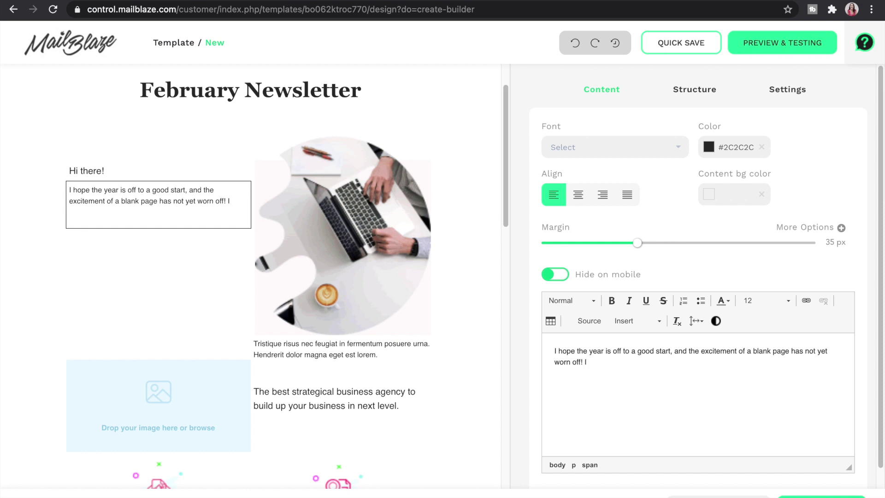
pyautogui.write('I have plenty news ')
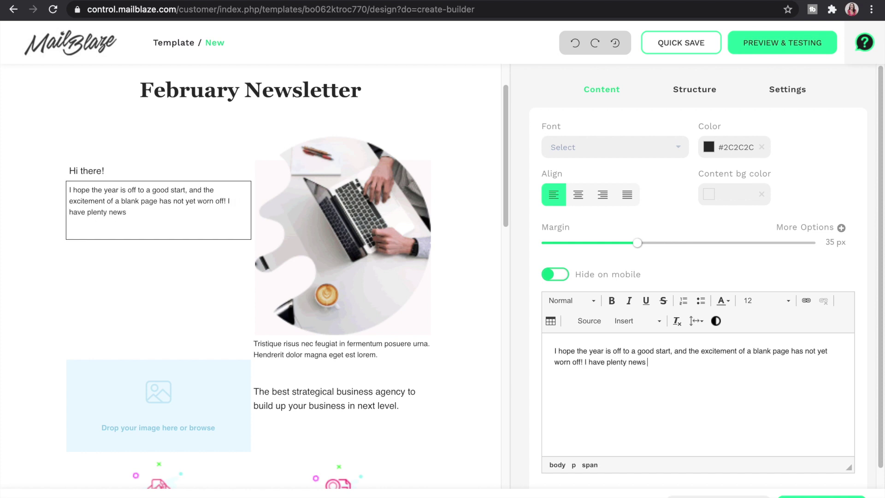
pyautogui.write('to share about my life and business, as w')
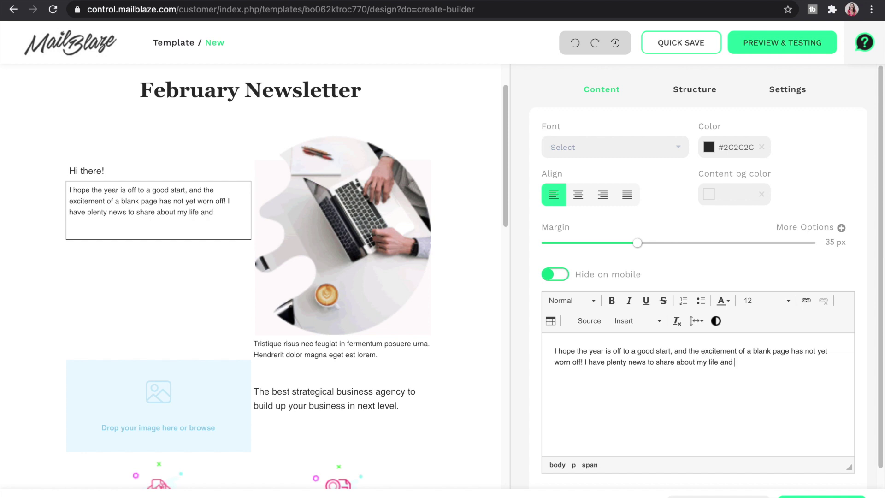
pyautogui.write('ell as')
pyautogui.doubleClick(704, 362)
pyautogui.press('BackSpace')
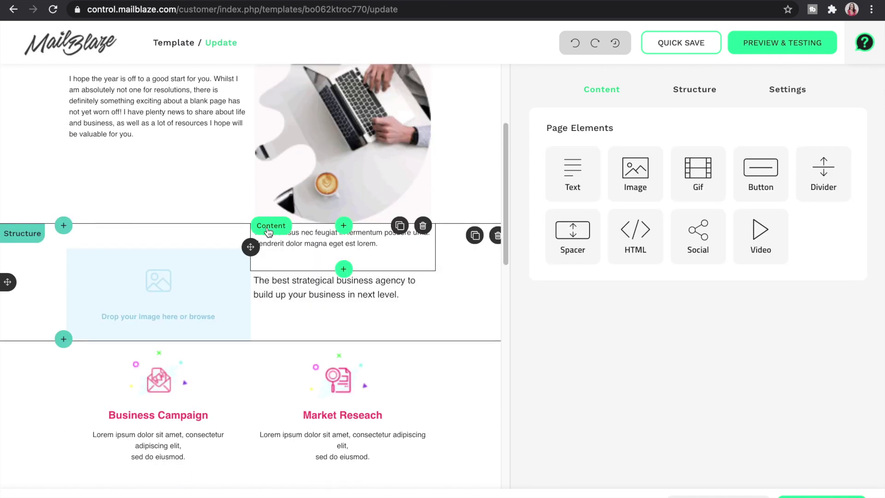
# Continue the intro about Telegram and building passive income through online course creation.
pyautogui.write('uding ')
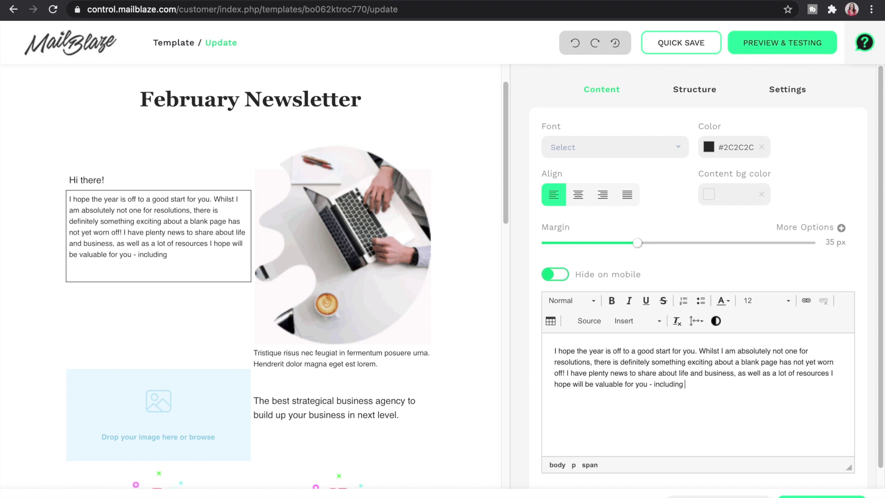
pyautogui.write('all the skinny on Telegram and some')
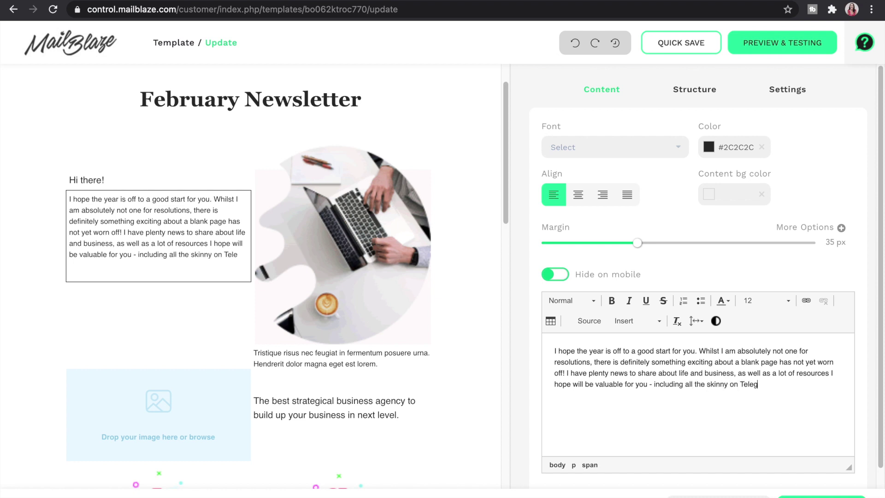
pyautogui.press('BackSpace')
pyautogui.press('BackSpace')
pyautogui.press('BackSpace')
pyautogui.press('BackSpace')
pyautogui.press('BackSpace')
pyautogui.press('BackSpace')
pyautogui.press('BackSpace')
pyautogui.write("what's the bi")
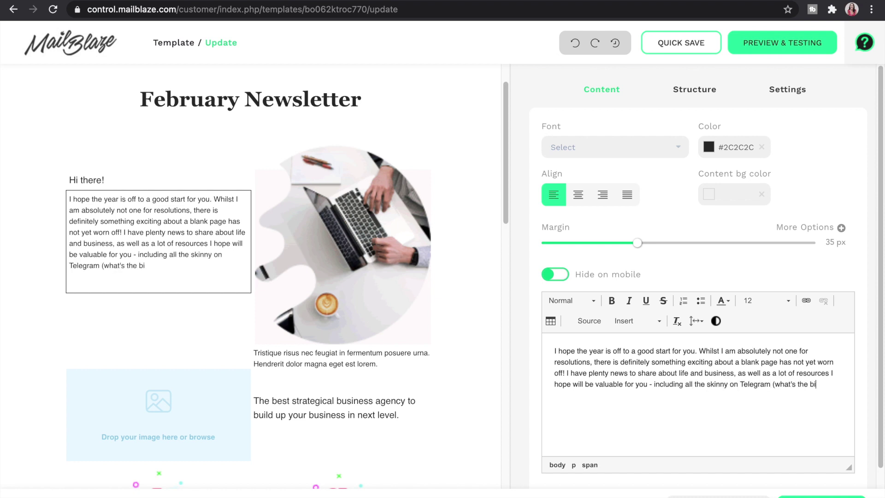
pyautogui.write('g deal I hear you ask?), my growing c')
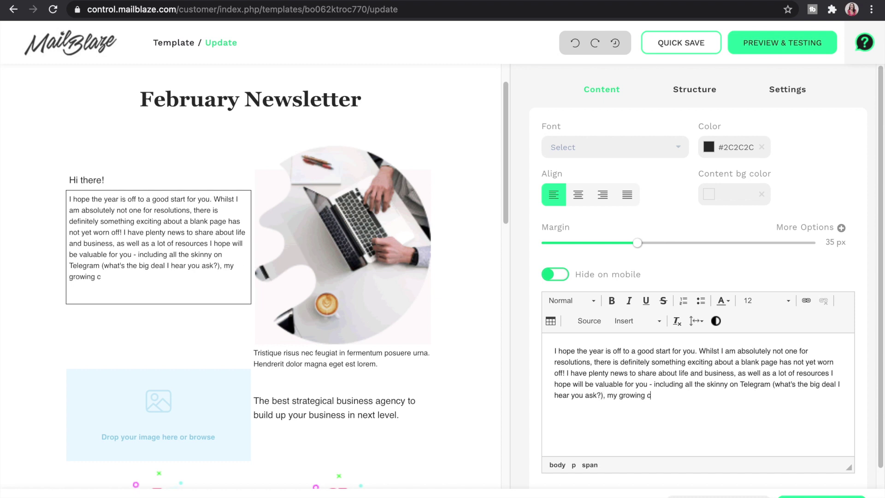
pyautogui.write('uriosity around how to build a')
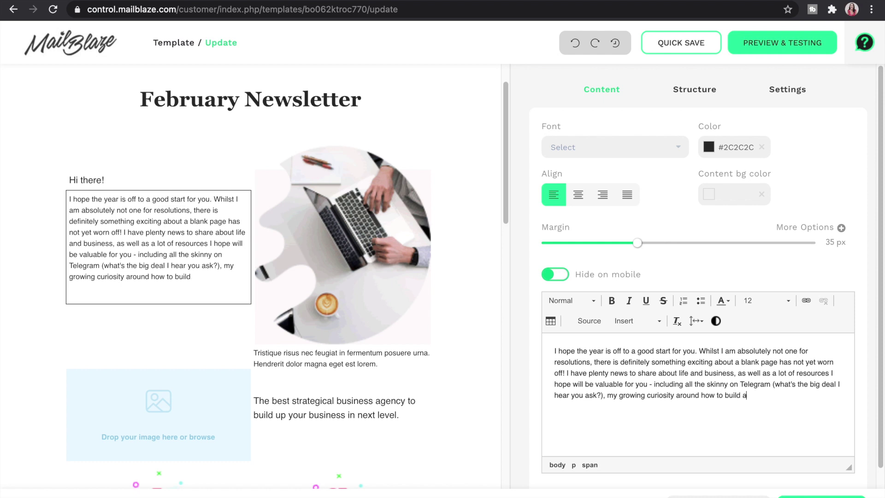
pyautogui.click(605, 424)
pyautogui.write('indulging')
pyautogui.click(792, 397)
pyautogui.write('ssive income through online course creat')
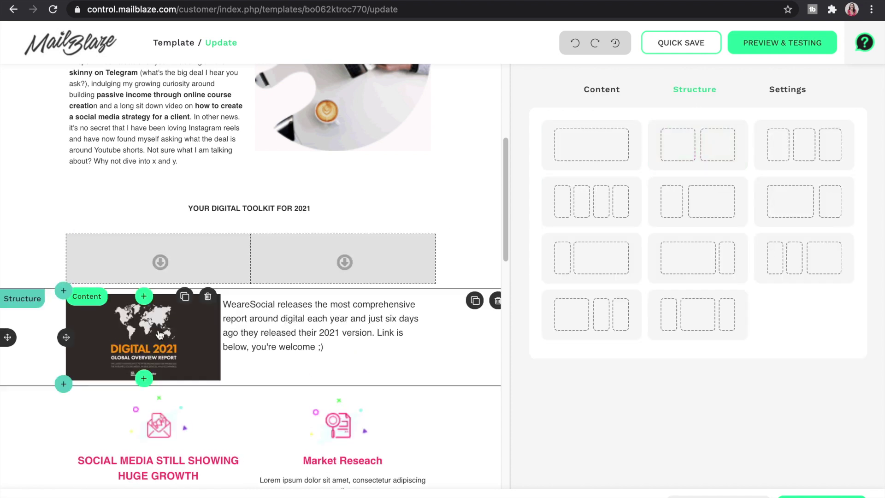
# Place the Digital 2021 image beside the WeareSocial text and delete the empty row.
pyautogui.moveTo(160, 334); pyautogui.dragTo(158, 261)
pyautogui.moveTo(323, 380); pyautogui.dragTo(345, 283)
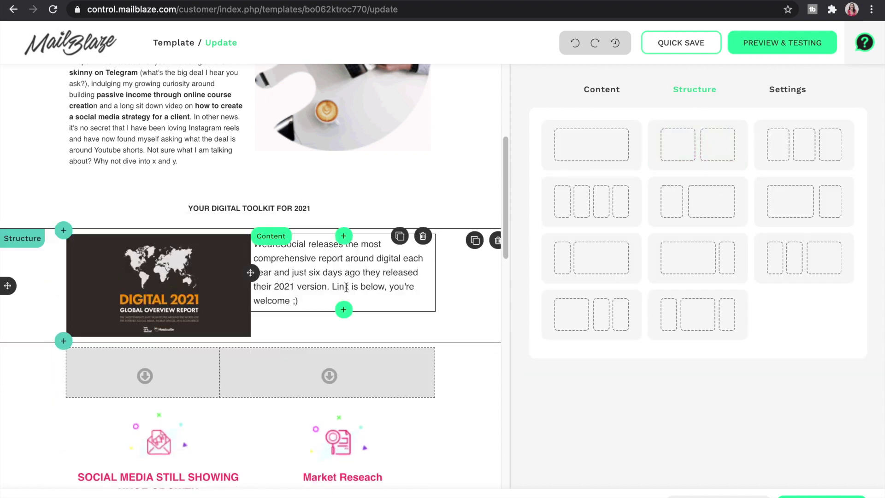
pyautogui.click(497, 352)
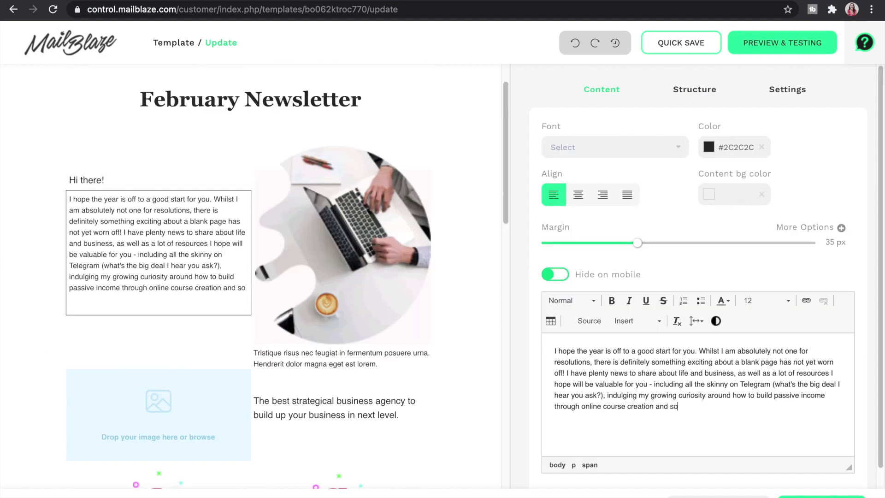
# End the intro with the social media strategy video sentence and bold its key phrases.
pyautogui.write('me longer')
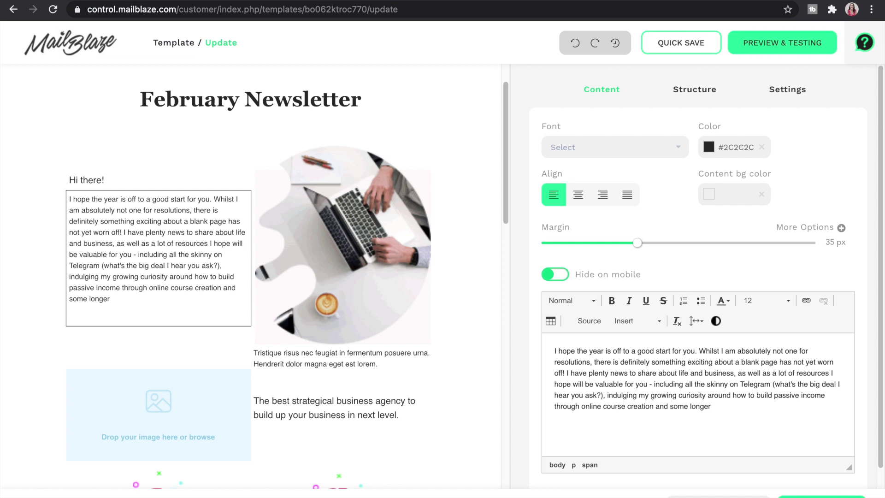
pyautogui.write('ideo about')
pyautogui.press('BackSpace')
pyautogui.press('BackSpace')
pyautogui.press('BackSpace')
pyautogui.press('BackSpace')
pyautogui.press('BackSpace')
pyautogui.press('BackSpace')
pyautogui.press('BackSpace')
pyautogui.press('BackSpace')
pyautogui.press('BackSpace')
pyautogui.press('BackSpace')
pyautogui.press('BackSpace')
pyautogui.press('BackSpace')
pyautogui.press('BackSpace')
pyautogui.press('BackSpace')
pyautogui.press('BackSpace')
pyautogui.press('BackSpace')
pyautogui.press('BackSpace')
pyautogui.press('BackSpace')
pyautogui.press('BackSpace')
pyautogui.press('BackSpace')
pyautogui.write('a long sit down video on how ')
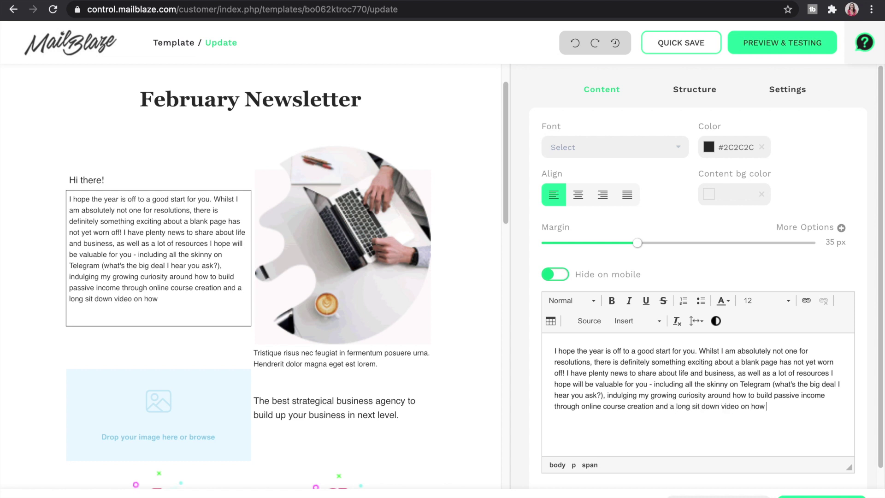
pyautogui.write('to create a social media strategy for a client.')
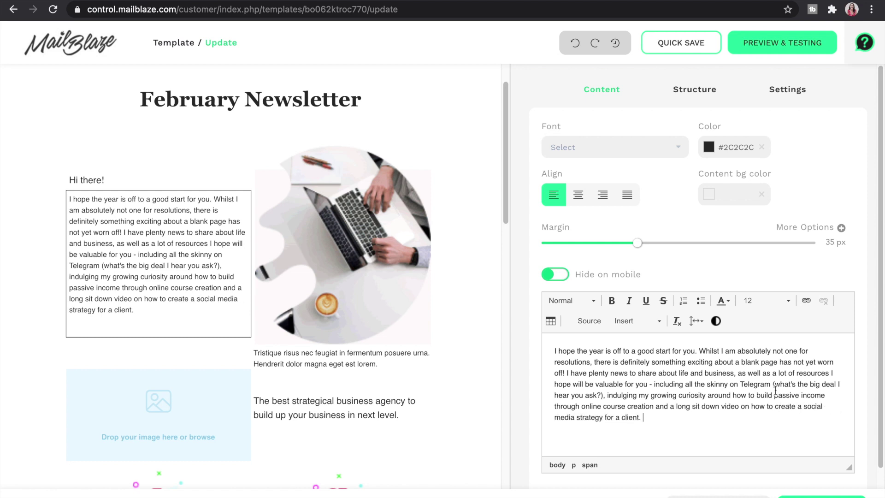
pyautogui.moveTo(685, 384); pyautogui.dragTo(756, 385)
pyautogui.hotkey('ctrl', 'b')
pyautogui.moveTo(676, 407); pyautogui.dragTo(754, 395)
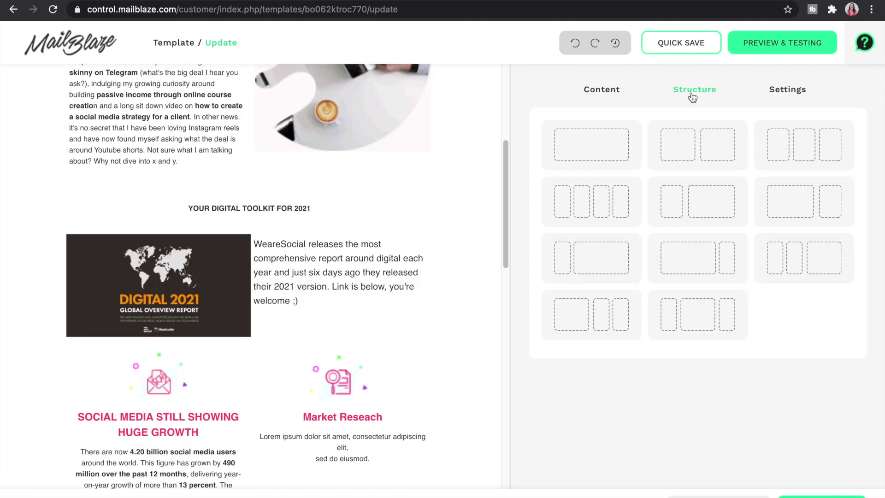
# Increase the margin around the WeareSocial text block and edit its text.
pyautogui.moveTo(605, 243); pyautogui.dragTo(613, 250)
pyautogui.click(408, 198)
pyautogui.click(384, 251)
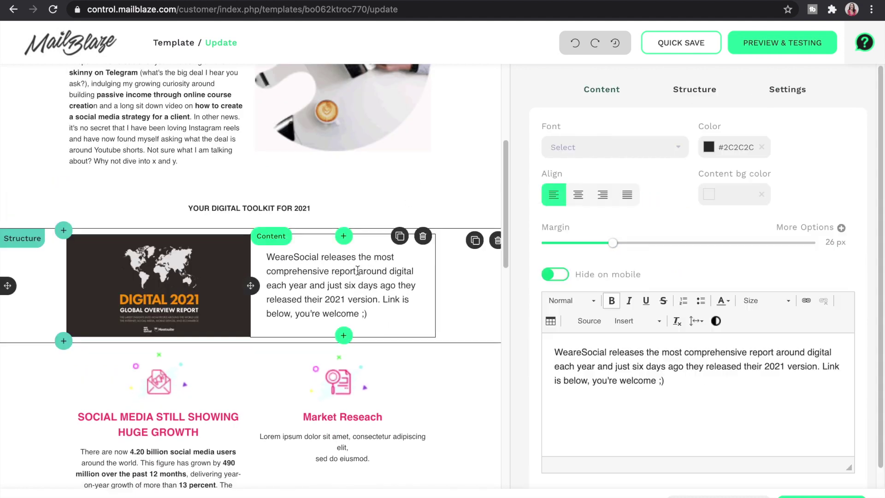
pyautogui.write('eee')
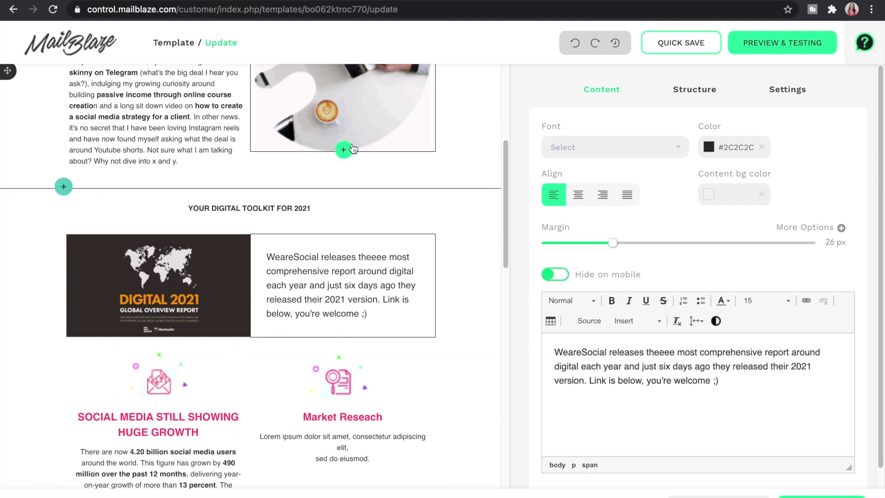
# Remove the 'Link is below' sentence and link 'released their 2021 version' to the report.
pyautogui.moveTo(781, 375); pyautogui.dragTo(590, 381)
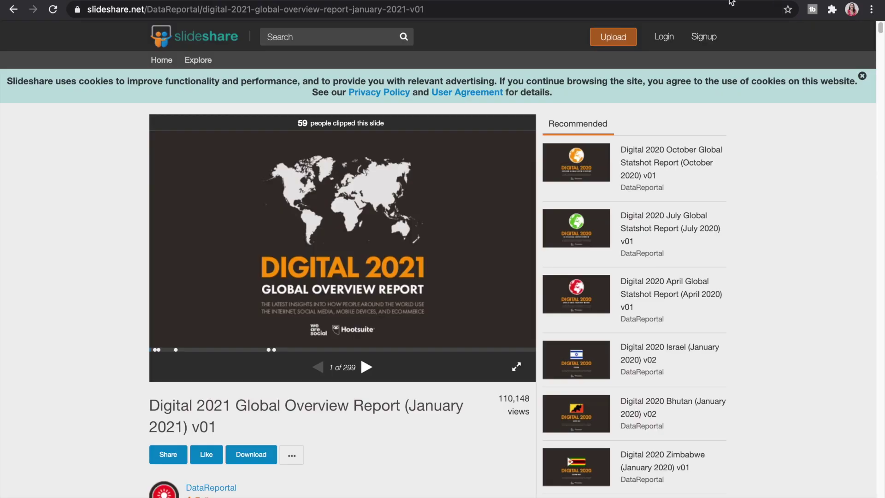
pyautogui.click(659, 9)
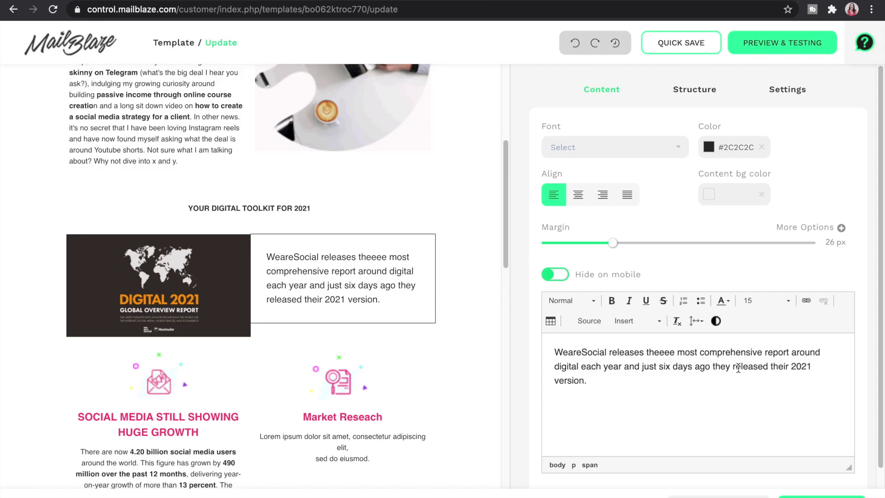
pyautogui.moveTo(734, 367); pyautogui.dragTo(584, 380)
pyautogui.click(807, 300)
pyautogui.hotkey('ctrl', 'v')
pyautogui.press('Return')
# Change the YOUR DIGITAL TOOLKIT FOR 2021 heading's font size to 32.
pyautogui.scroll(-3, 447, 339)
pyautogui.scroll(1, 298, 117)
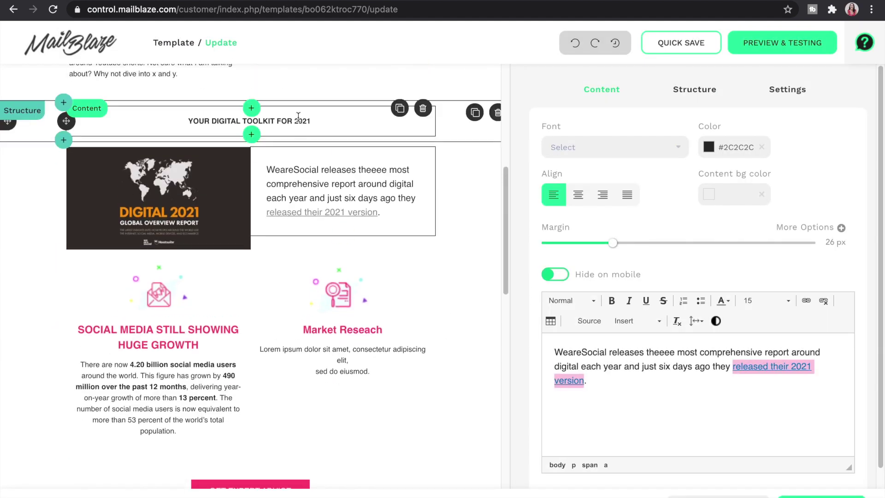
pyautogui.click(299, 116)
pyautogui.hotkey('ctrl', 'a')
pyautogui.click(765, 300)
pyautogui.click(774, 371)
pyautogui.hotkey('ctrl', 'a')
pyautogui.click(784, 302)
pyautogui.click(778, 331)
pyautogui.click(765, 300)
pyautogui.click(773, 338)
pyautogui.click(765, 300)
pyautogui.click(771, 326)
pyautogui.click(766, 300)
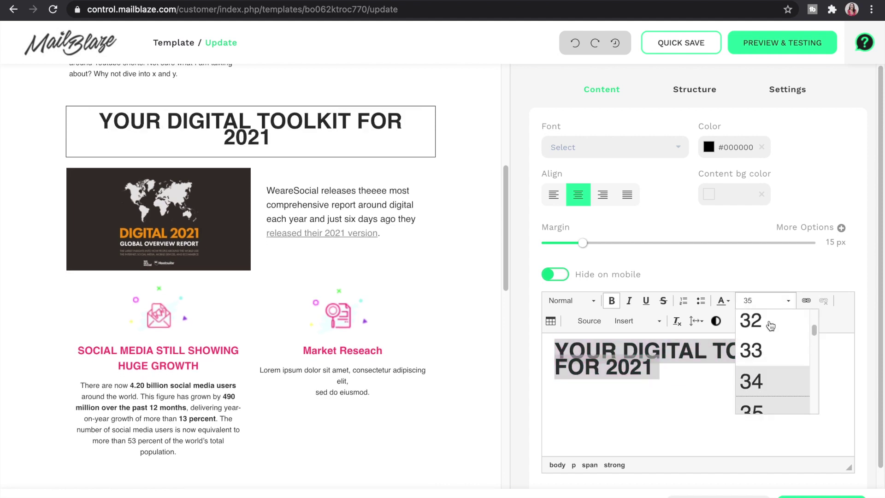
pyautogui.click(771, 326)
pyautogui.scroll(5, 277, 185)
pyautogui.scroll(-8, 205, 277)
# Upload Screenshot 2021-02-02 at 08.40.57 from the Desktop to replace the lower DIGITAL 2021 image.
pyautogui.click(205, 335)
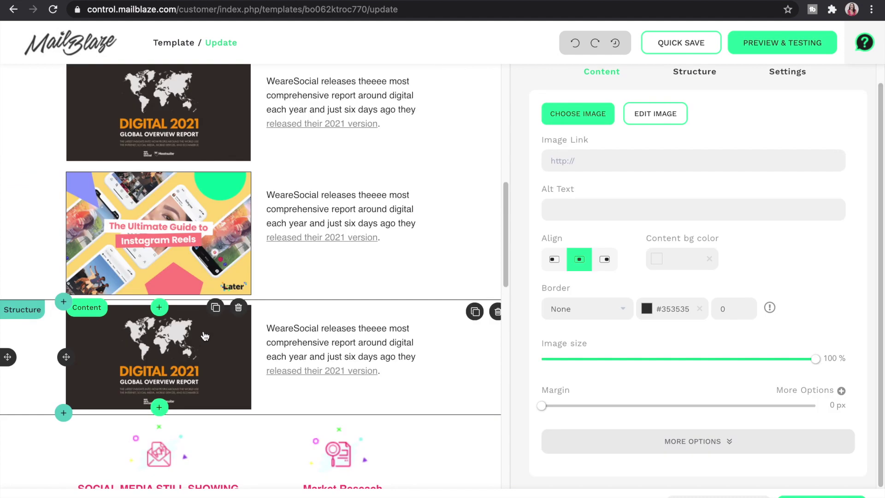
pyautogui.click(157, 258)
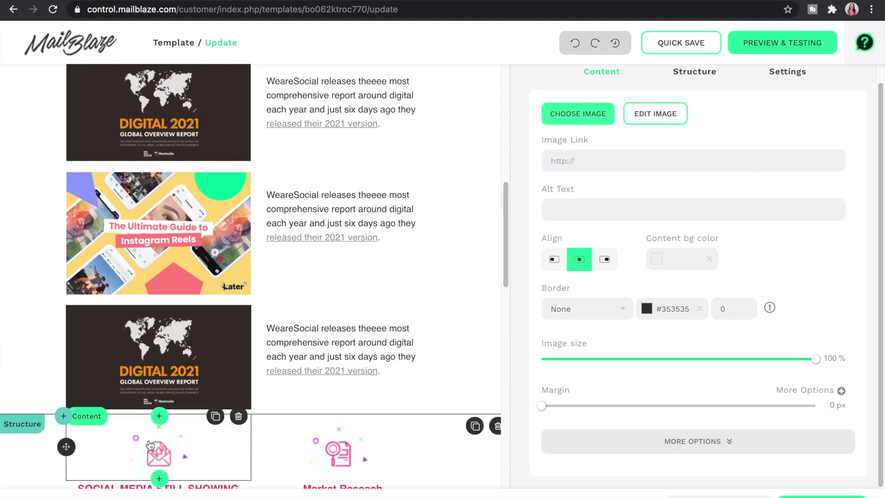
pyautogui.doubleClick(164, 360)
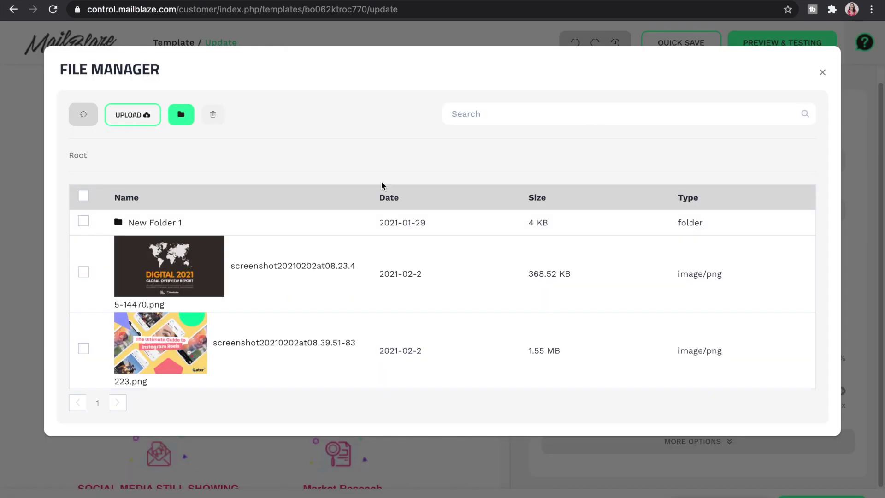
pyautogui.click(145, 119)
pyautogui.scroll(-10, 368, 249)
pyautogui.click(396, 295)
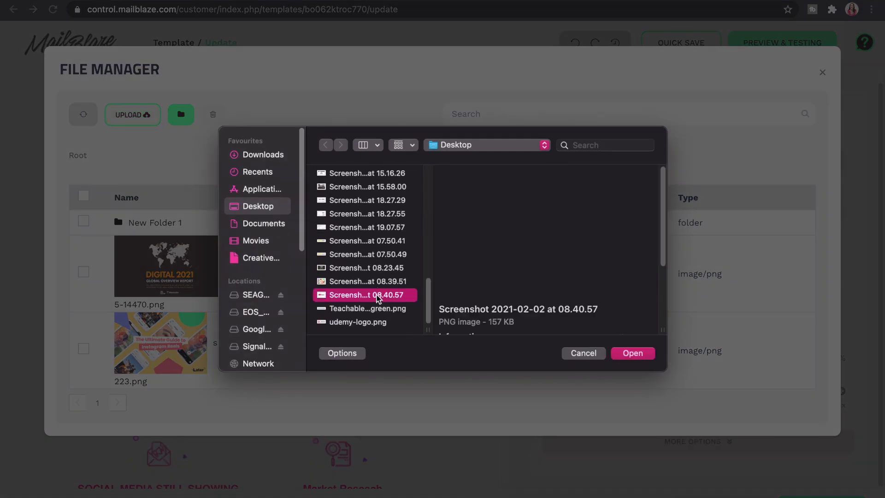
pyautogui.click(632, 353)
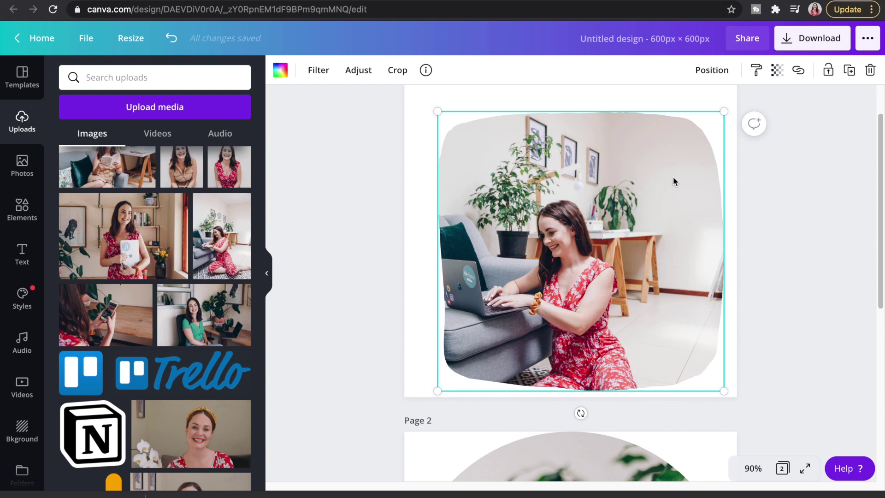
# Crop the photo upward inside its rounded frame and centre the frame.
pyautogui.click(397, 70)
pyautogui.moveTo(587, 284); pyautogui.dragTo(599, 231)
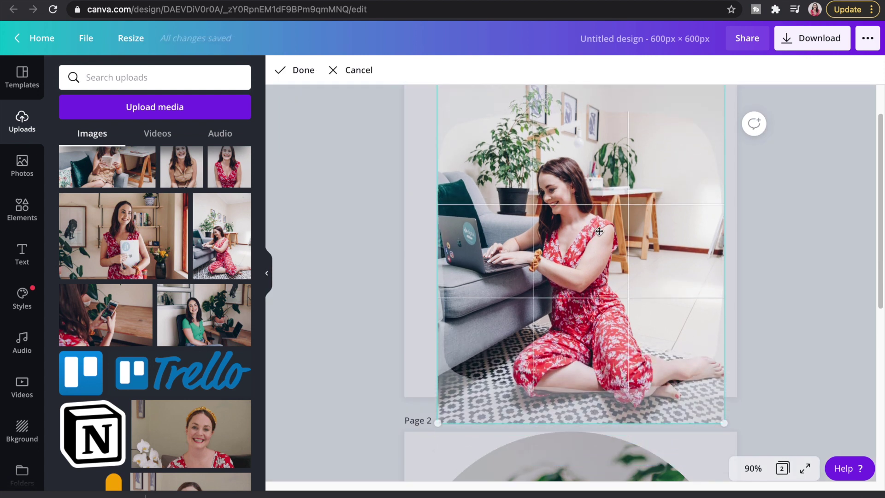
pyautogui.click(790, 254)
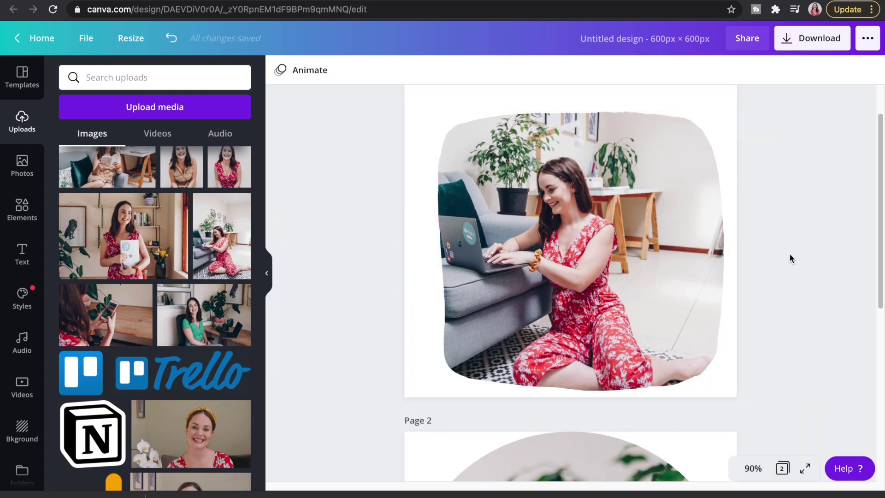
pyautogui.scroll(2, 789, 256)
pyautogui.moveTo(688, 244); pyautogui.dragTo(678, 224)
pyautogui.click(789, 125)
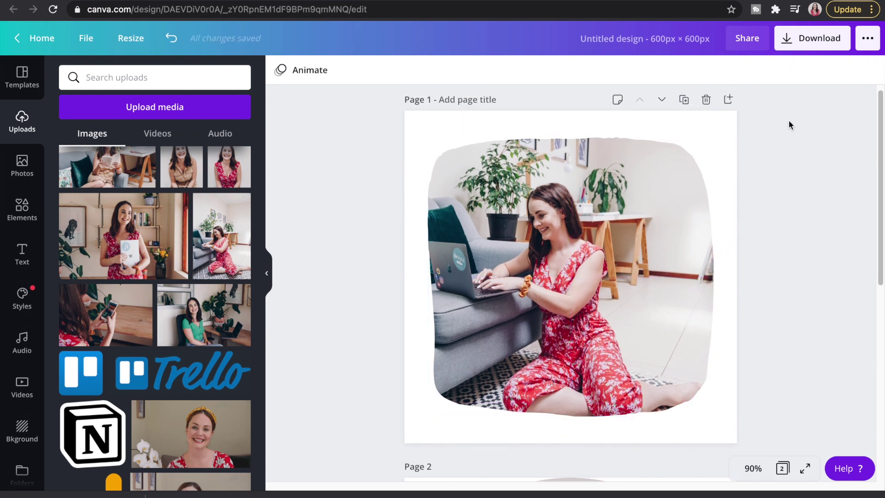
# Download only Page 1 as a PNG.
pyautogui.click(812, 38)
pyautogui.click(775, 265)
pyautogui.click(751, 370)
pyautogui.click(775, 413)
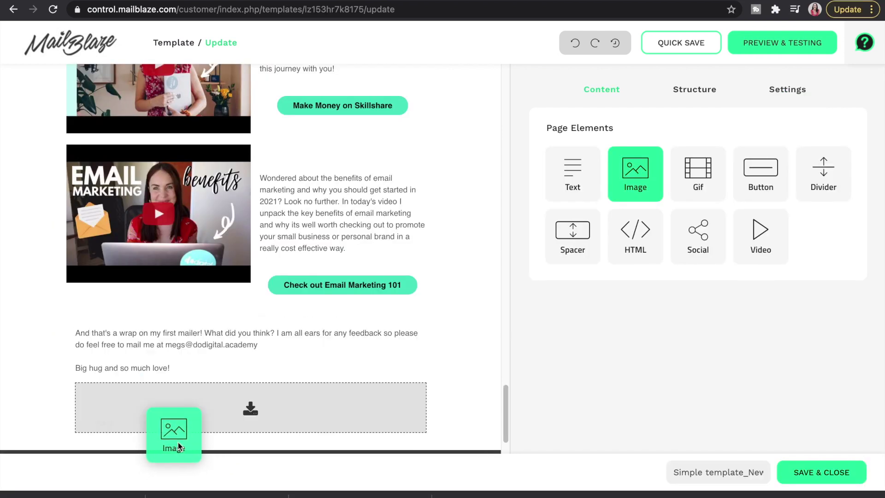
# Add an image block and crop it to the handwritten signature.
pyautogui.moveTo(173, 430); pyautogui.dragTo(122, 429)
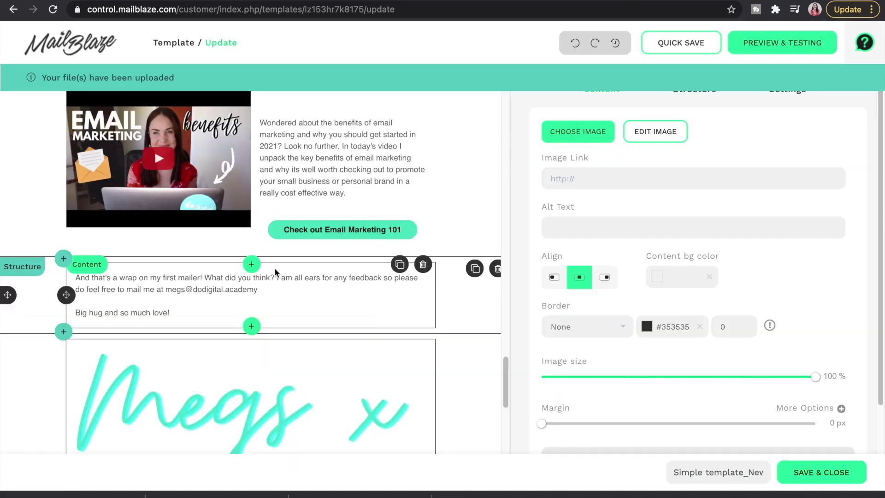
pyautogui.scroll(-3, 274, 272)
pyautogui.click(655, 131)
pyautogui.click(458, 474)
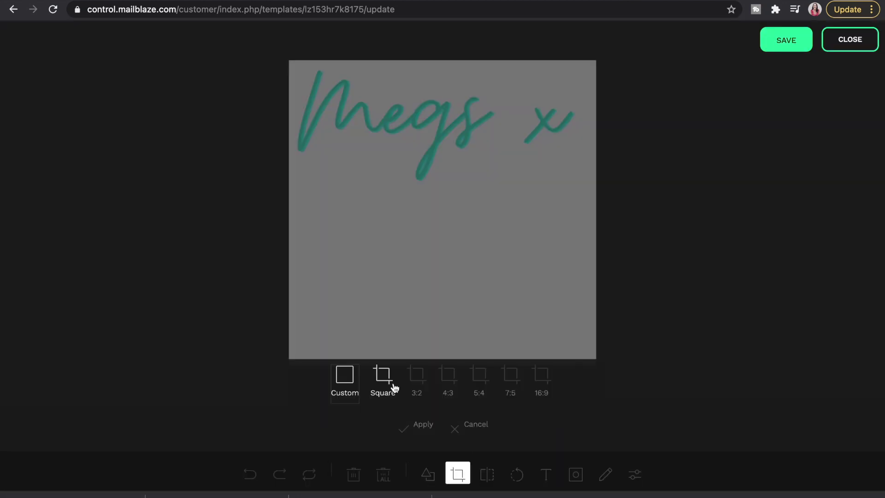
pyautogui.moveTo(291, 64); pyautogui.dragTo(598, 182)
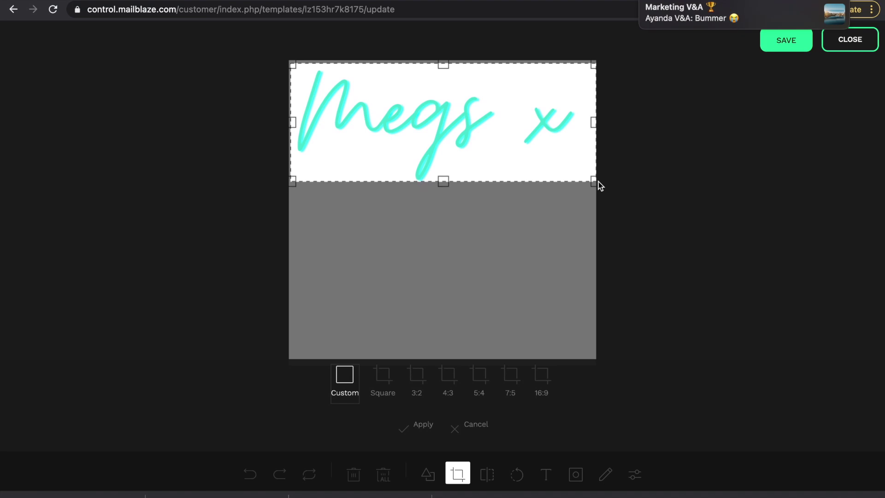
pyautogui.click(415, 424)
pyautogui.click(792, 46)
# Set the signature image size to 28% and save Simple template_New.
pyautogui.scroll(5, 383, 341)
pyautogui.moveTo(814, 376); pyautogui.dragTo(726, 377)
pyautogui.scroll(-1, 638, 371)
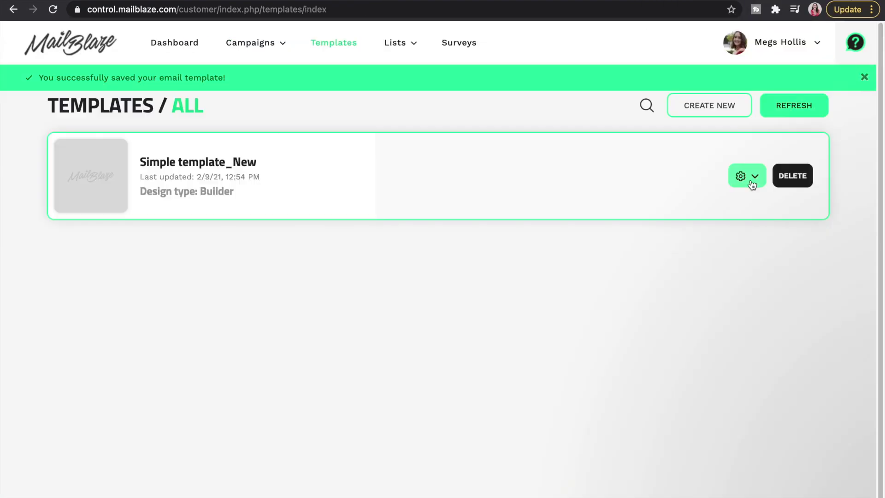
pyautogui.click(747, 182)
# Begin a new campaign named February Mailer.
pyautogui.click(254, 76)
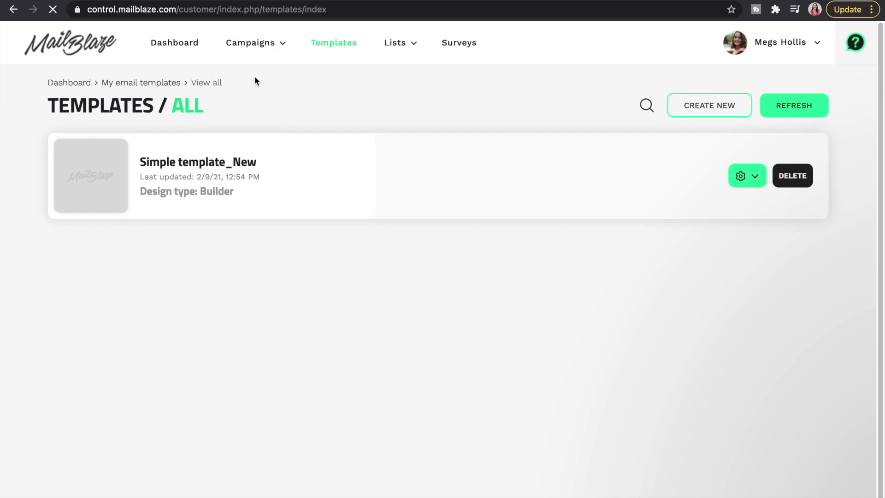
pyautogui.click(687, 106)
pyautogui.click(271, 148)
pyautogui.write('February Mailb')
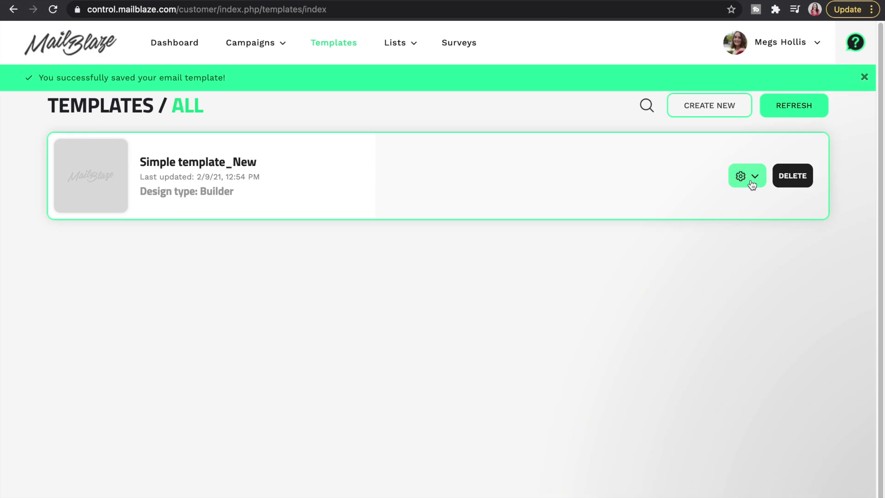
pyautogui.click(751, 182)
# Recreate the February Mailer campaign targeting the Do Digital Academy list and continue.
pyautogui.click(255, 76)
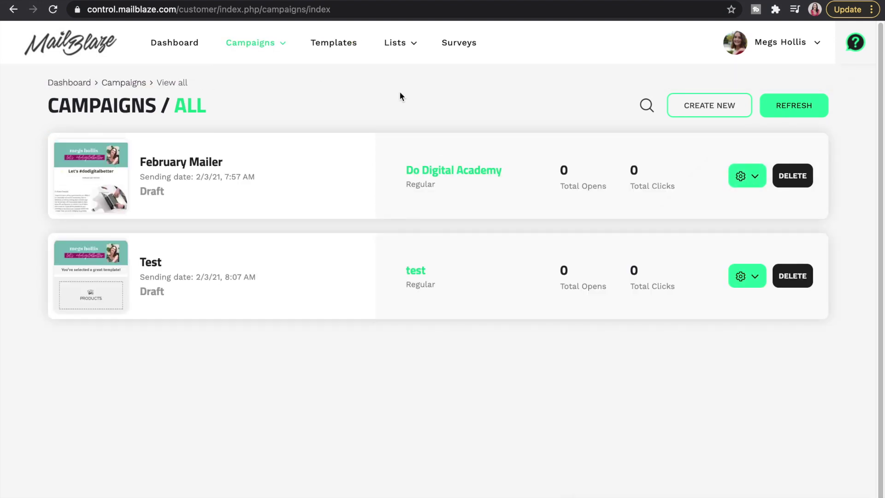
pyautogui.click(687, 107)
pyautogui.click(320, 136)
pyautogui.write('February Mailer')
pyautogui.click(143, 213)
pyautogui.click(148, 236)
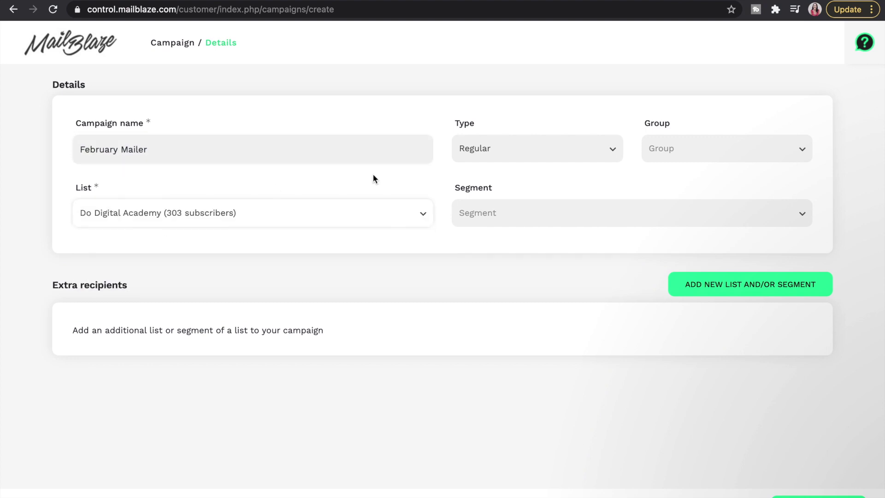
pyautogui.click(811, 497)
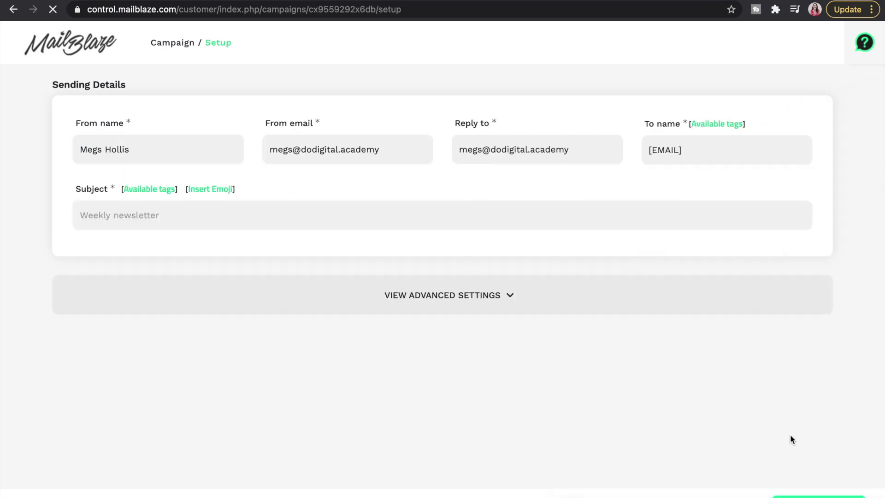
# Set the subject to 'Best Digital Marketing Resources for 2021 | February' and continue.
pyautogui.click(271, 214)
pyautogui.write('Feb')
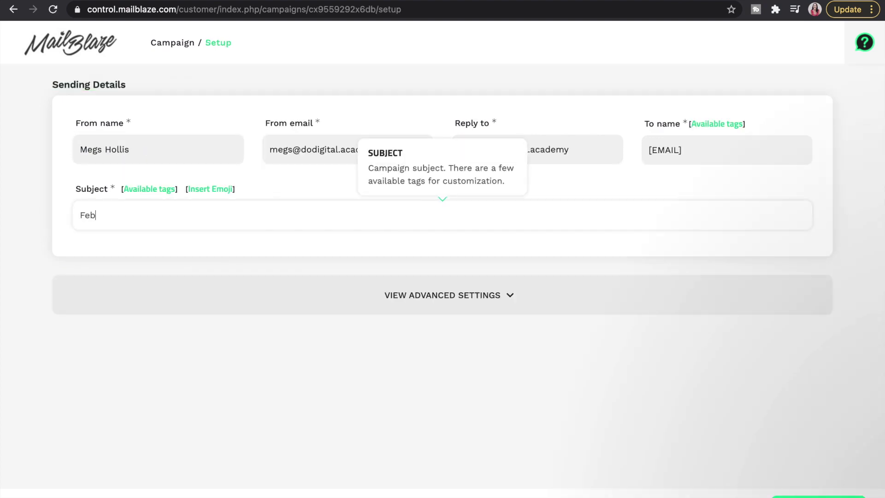
pyautogui.write('r')
pyautogui.press('BackSpace')
pyautogui.press('BackSpace')
pyautogui.press('BackSpace')
pyautogui.press('BackSpace')
pyautogui.write('Best Digital Marketing Resources for 2021 |')
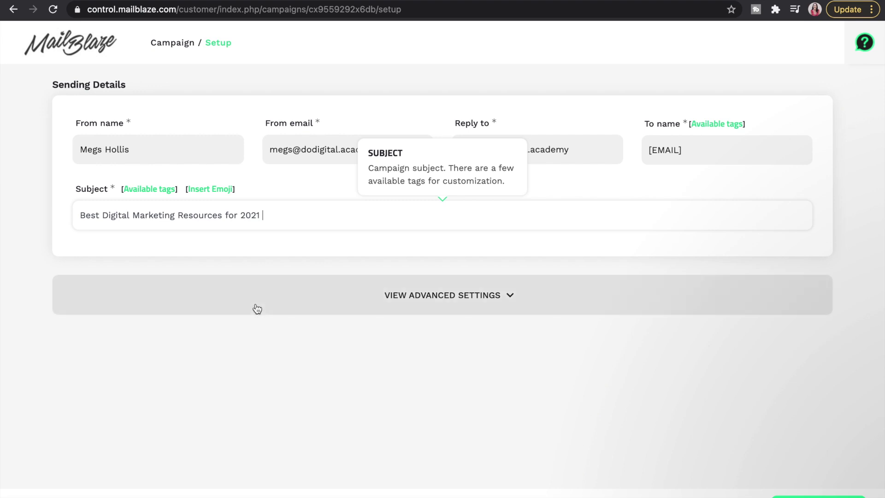
pyautogui.click(262, 328)
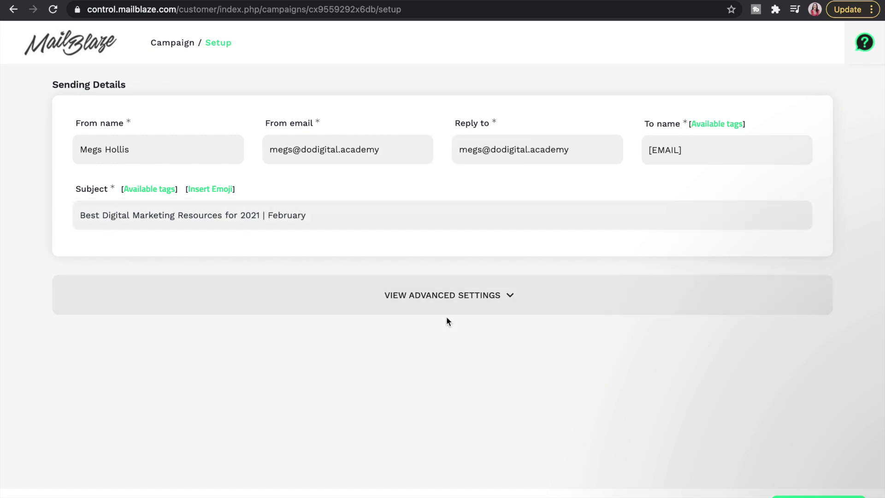
pyautogui.click(820, 494)
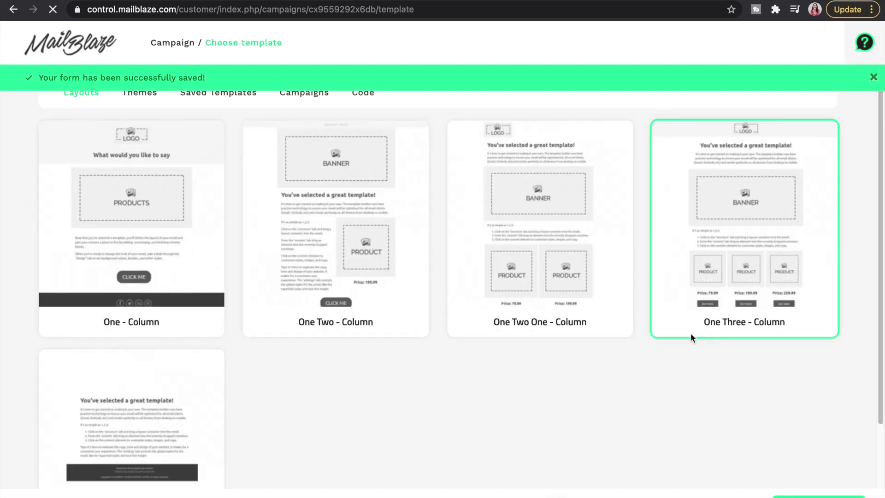
# Use the saved Simple template_New for the campaign and select its ISSUE #1 text.
pyautogui.click(215, 94)
pyautogui.click(138, 221)
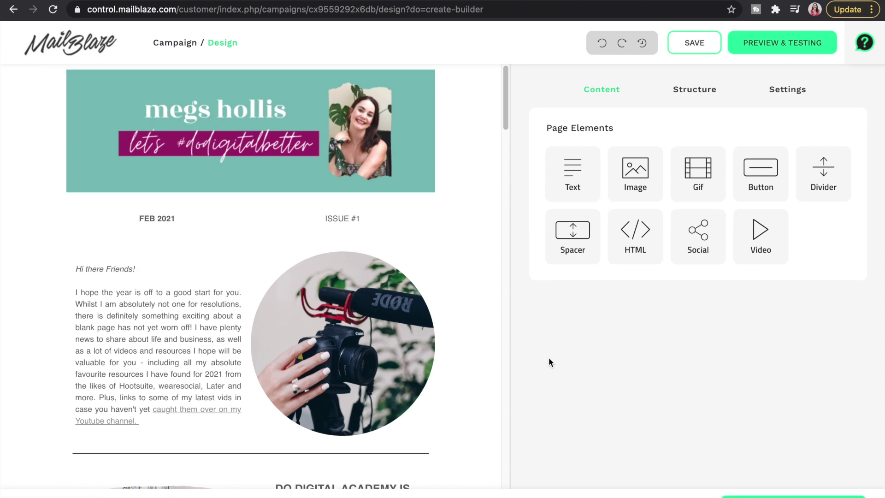
pyautogui.click(361, 221)
pyautogui.tripleClick(620, 343)
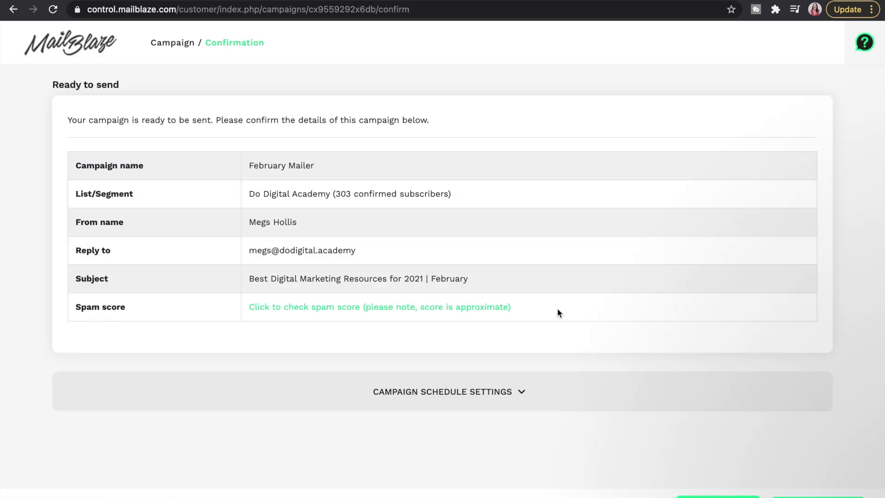
# Check the campaign's spam score of 0.1 and reveal the Campaign Schedule Settings.
pyautogui.click(495, 307)
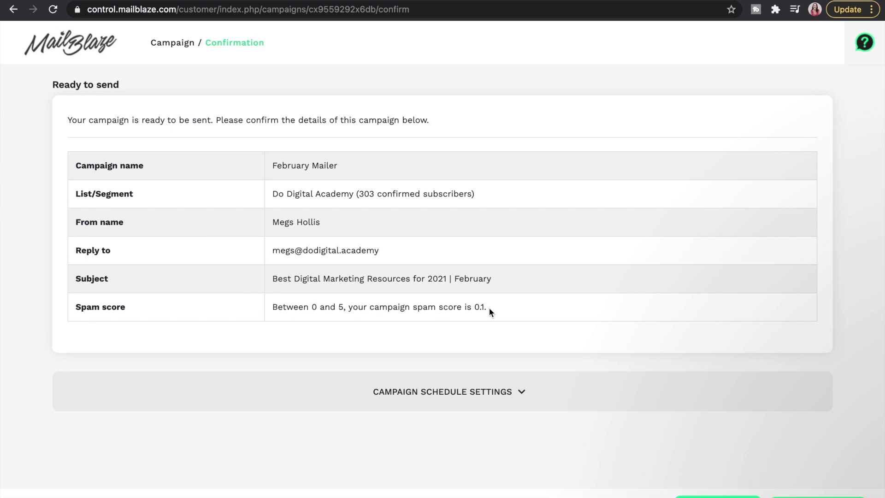
pyautogui.click(511, 391)
pyautogui.scroll(-4, 494, 378)
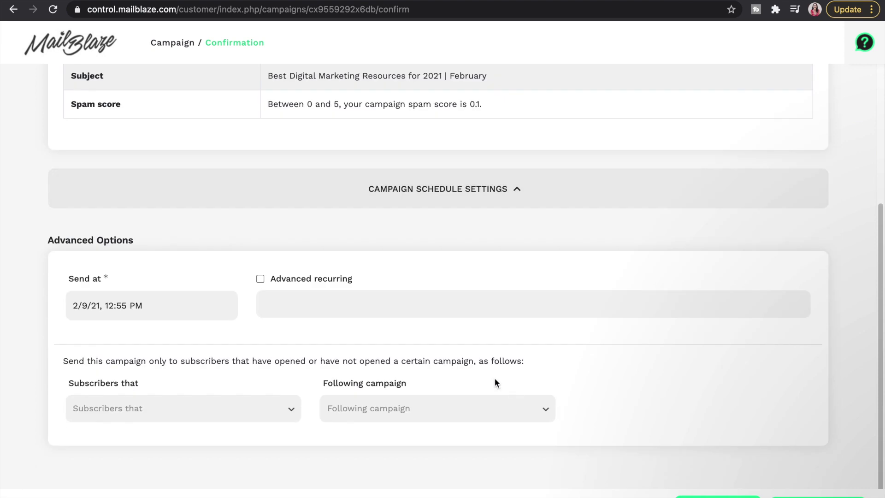
# Schedule the campaign to send on 10 February 2021 at 8:00 AM.
pyautogui.click(147, 306)
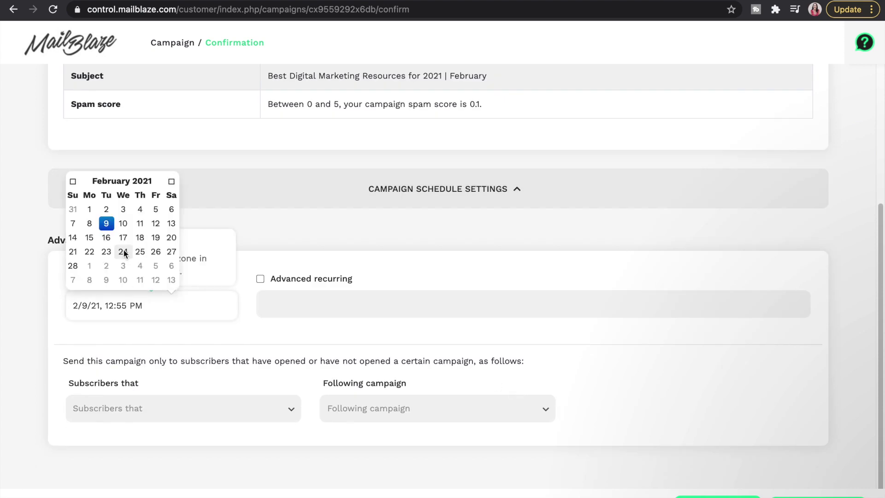
pyautogui.click(123, 224)
pyautogui.click(170, 223)
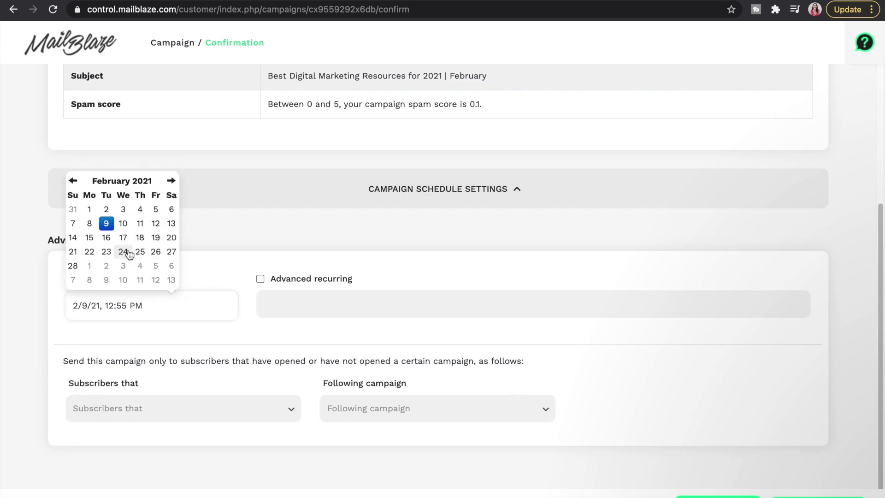
pyautogui.click(123, 224)
pyautogui.click(118, 227)
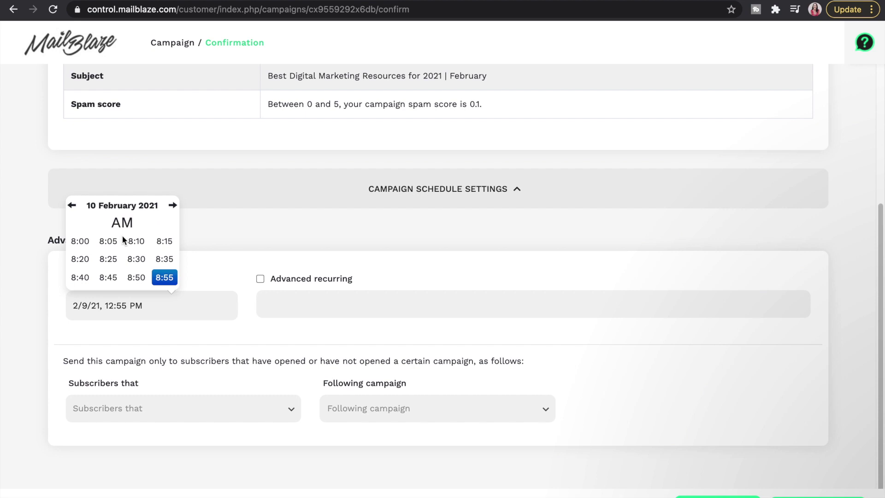
pyautogui.click(87, 245)
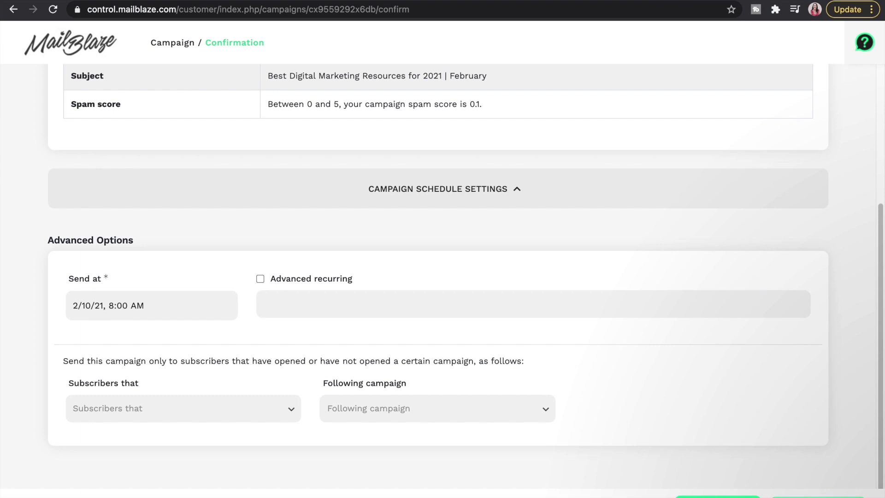
# Collapse and re-expand the schedule settings to review the send time.
pyautogui.click(686, 188)
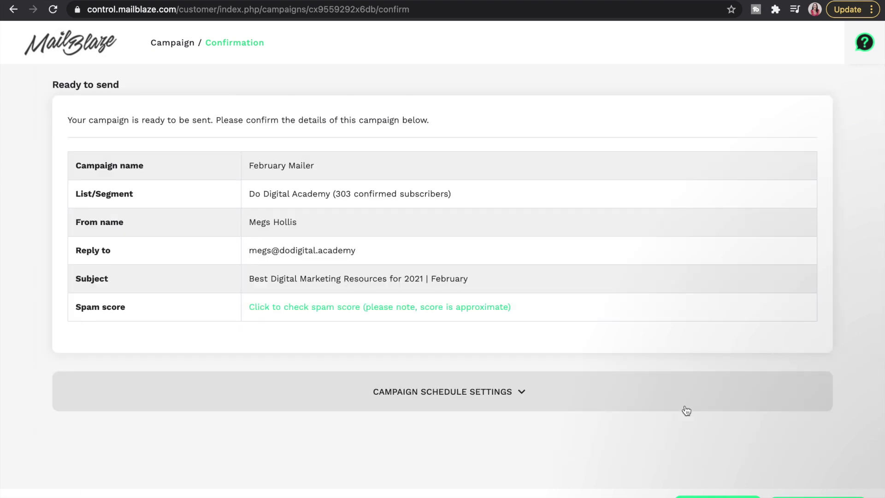
pyautogui.click(632, 408)
pyautogui.scroll(-2, 632, 408)
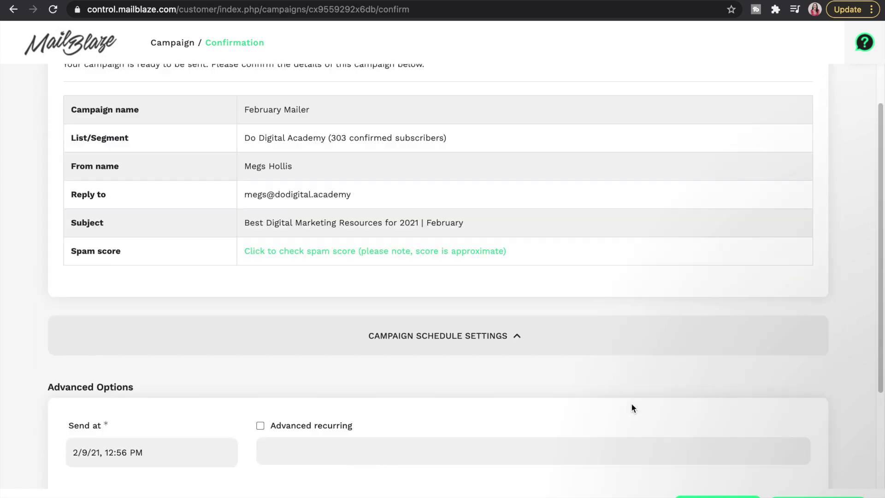